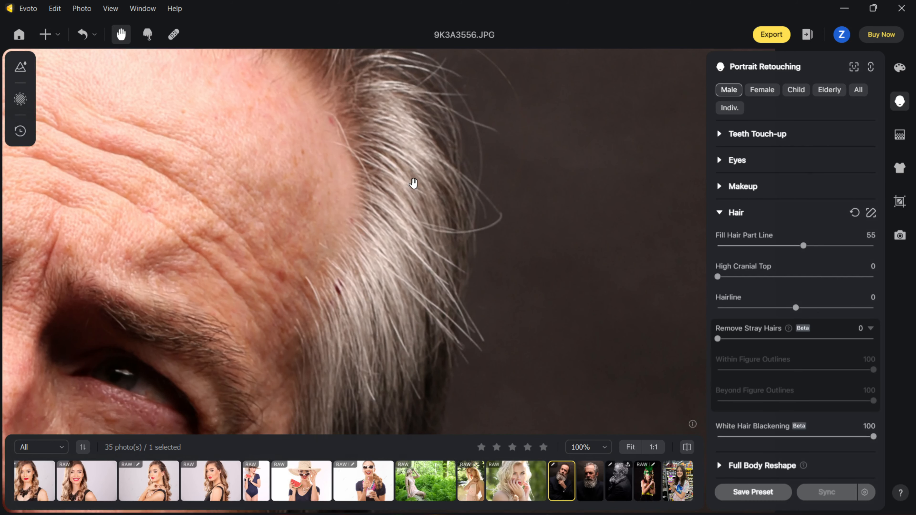
Step: Reduce White Hair Blackening to 12 for the bearded man's grey hair
left_click_drag(413, 183, 556, 327)
left_click_drag(829, 438, 715, 438)
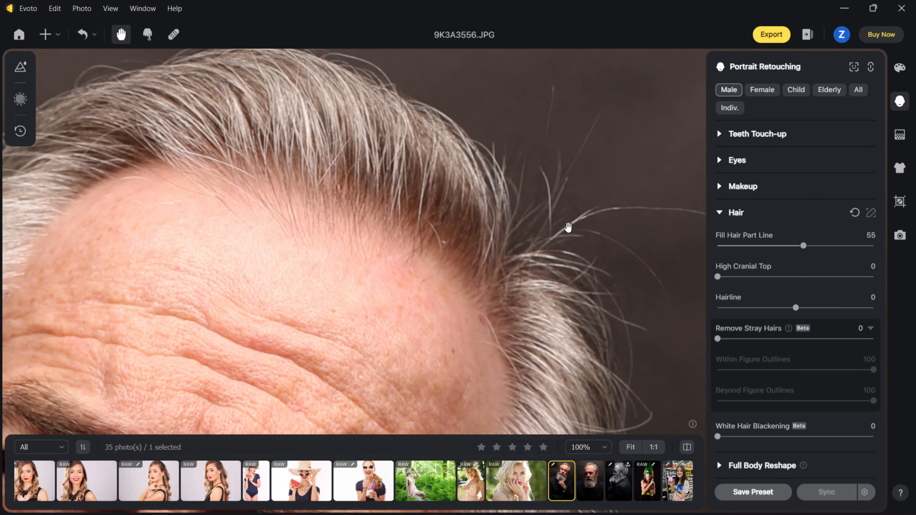
scroll(587, 123, "down", 3)
left_click(630, 447)
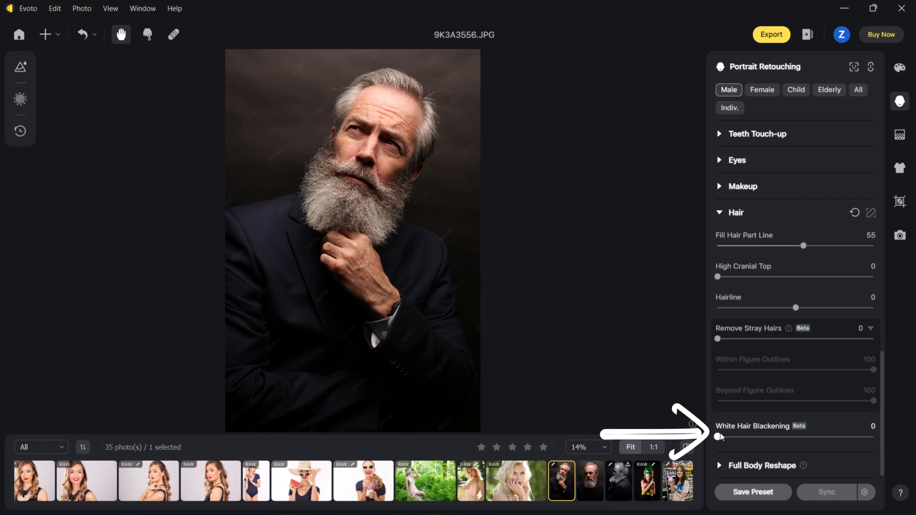
left_click_drag(742, 438, 744, 438)
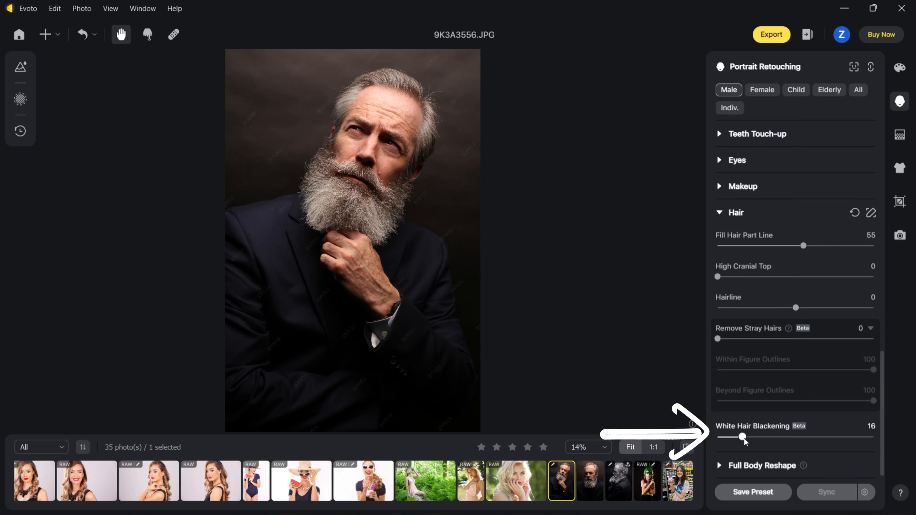
left_click_drag(744, 438, 753, 438)
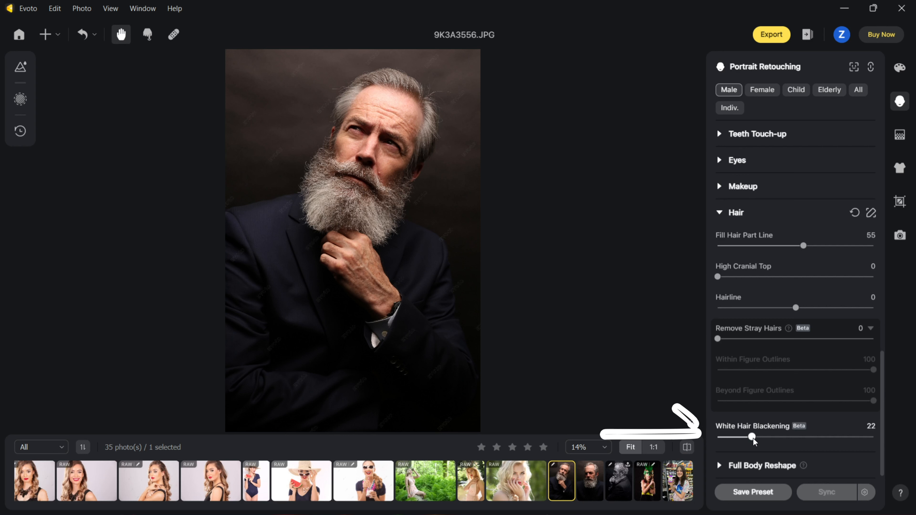
left_click_drag(753, 438, 736, 437)
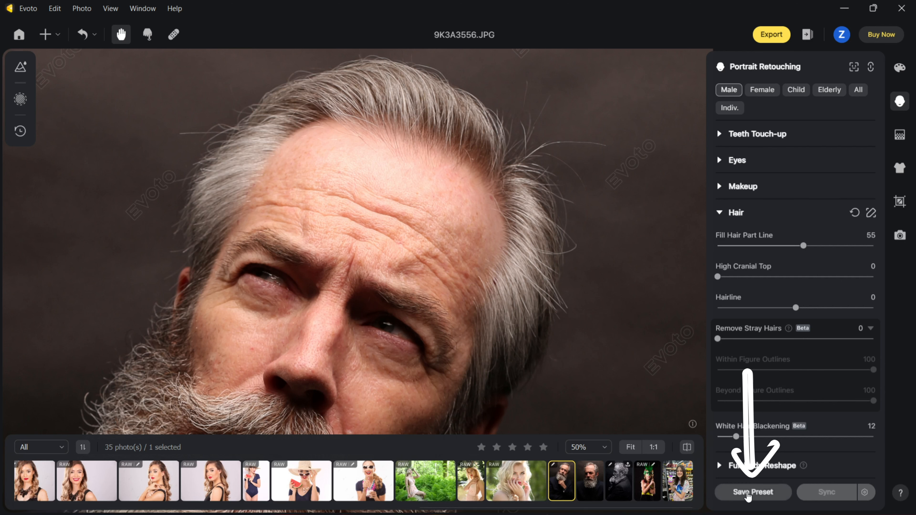
Step: Save the portrait retouching settings as a preset named "Grey hair" in a new preset group named "Hair"
left_click(749, 493)
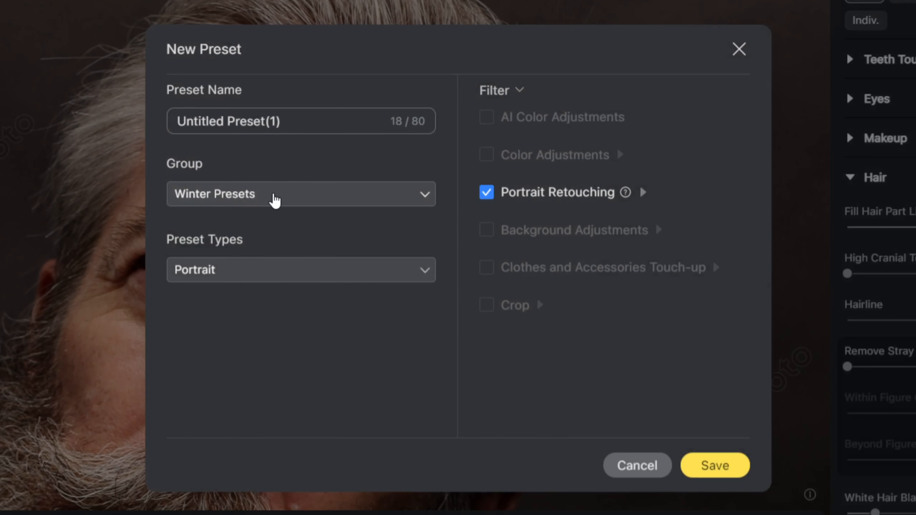
left_click(275, 200)
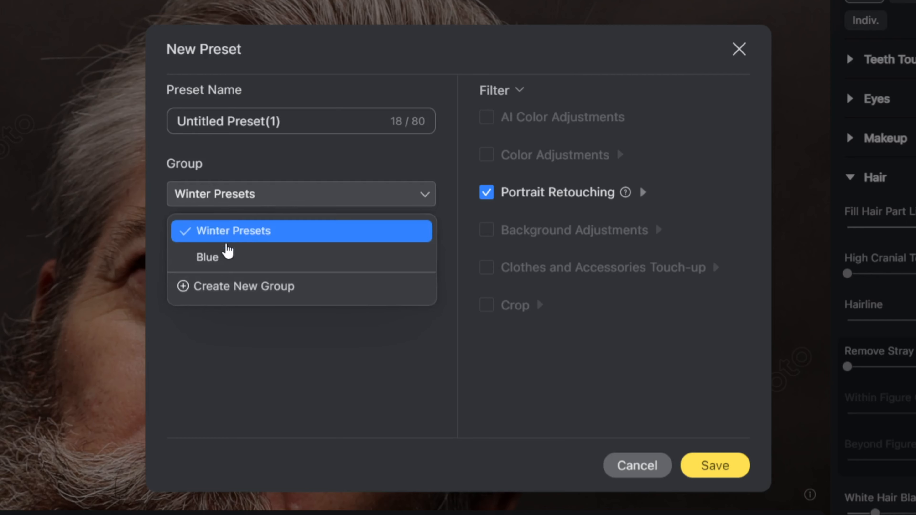
left_click(182, 287)
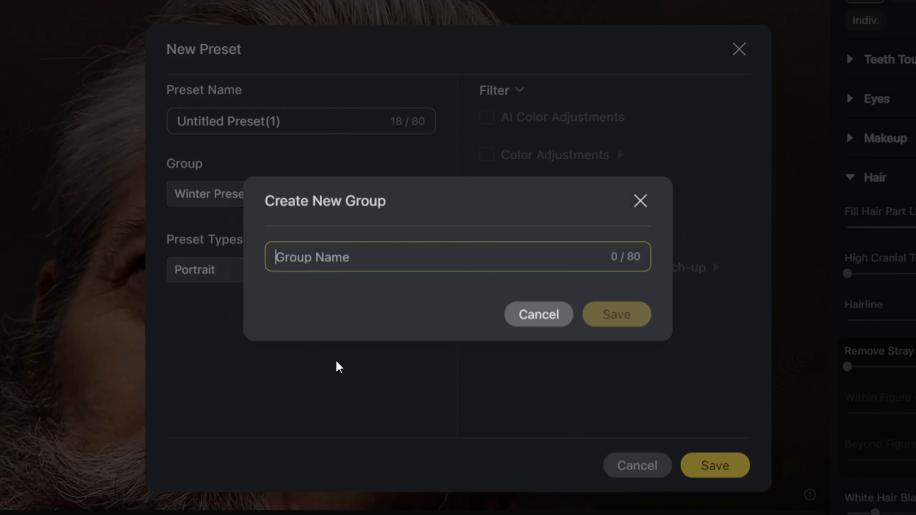
type("Hair")
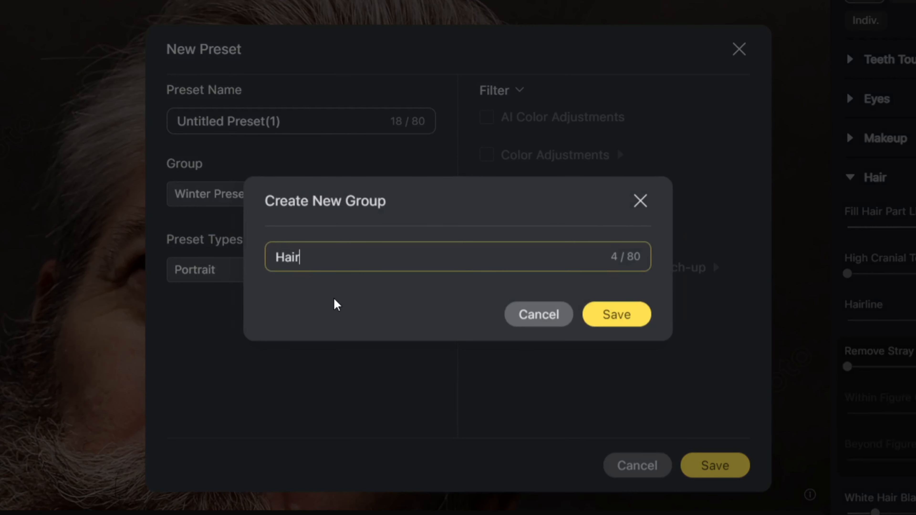
left_click(610, 318)
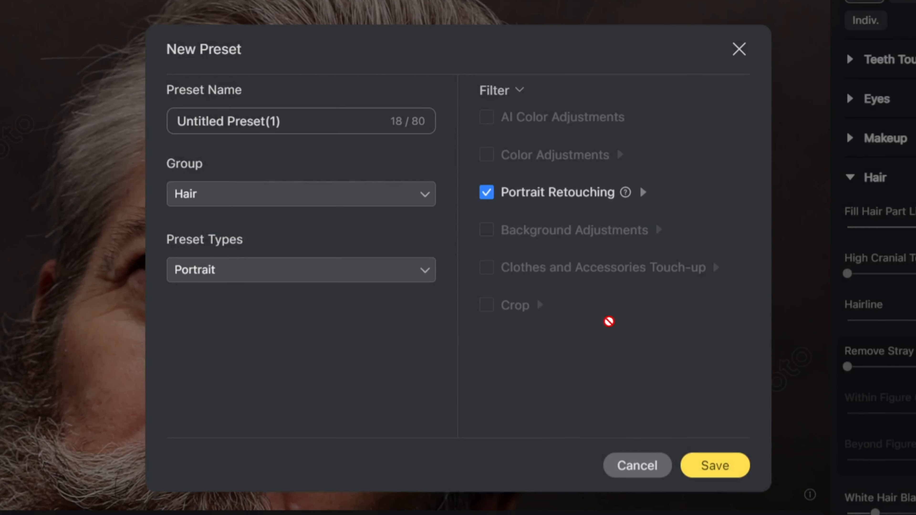
type("Grey hair")
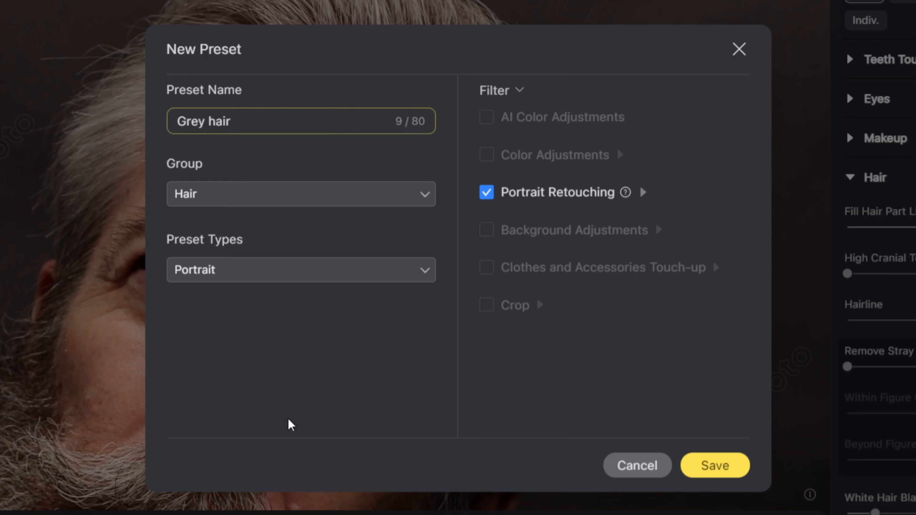
left_click(712, 463)
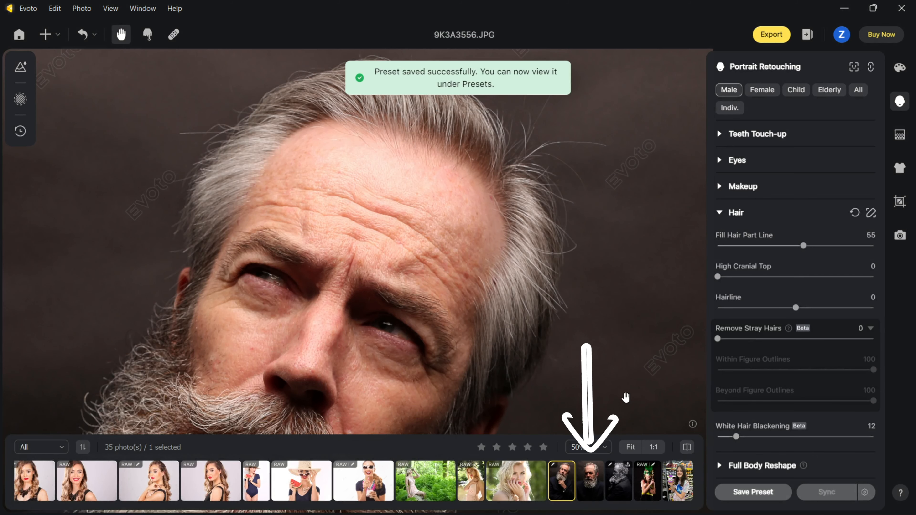
Step: Open photo 9K3A3561.JPG and apply the "Grey hair" preset from the custom Hair group
left_click(592, 469)
left_click_drag(438, 108, 450, 311)
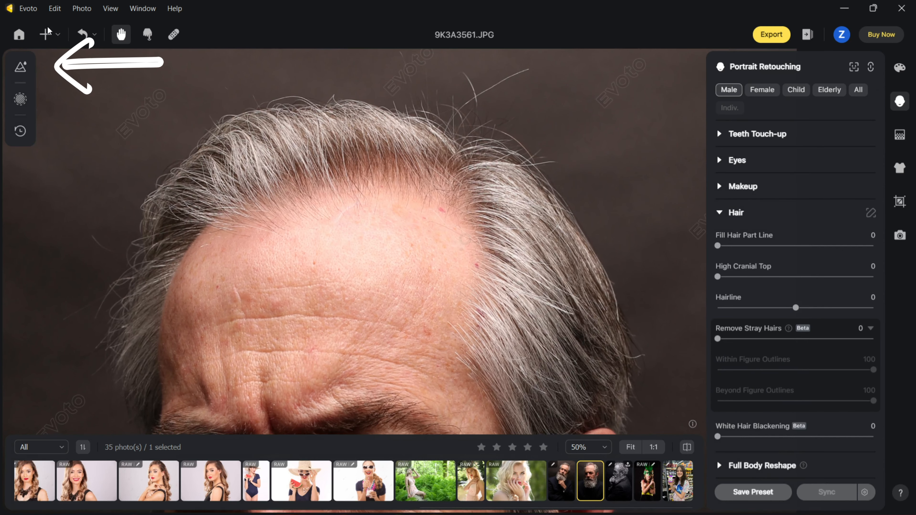
left_click(21, 69)
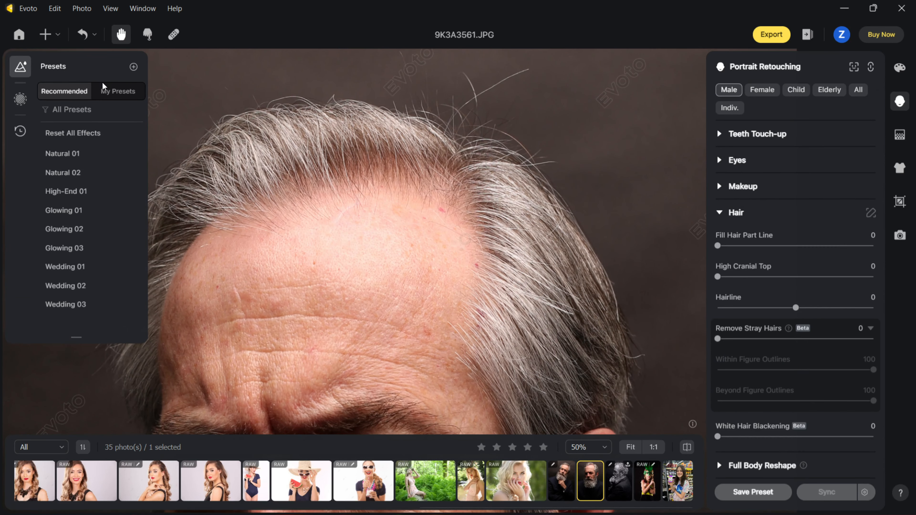
left_click(110, 92)
left_click(45, 156)
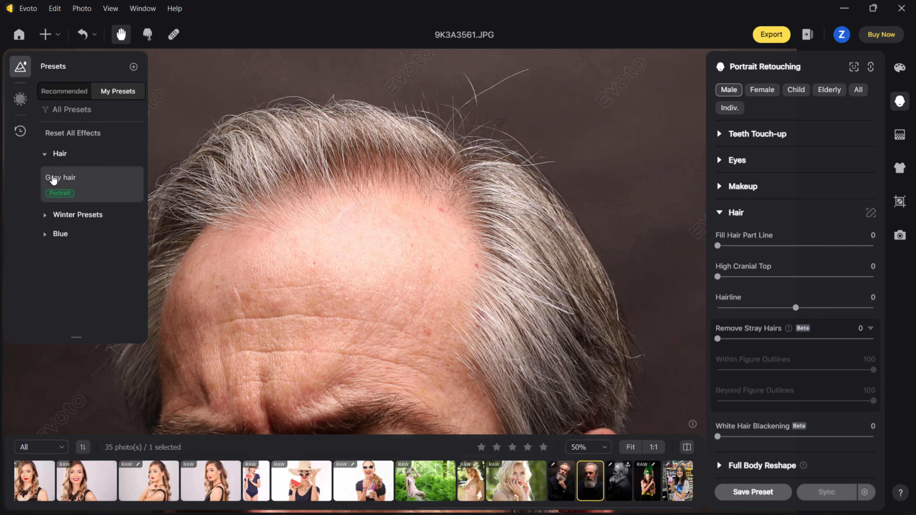
left_click(53, 179)
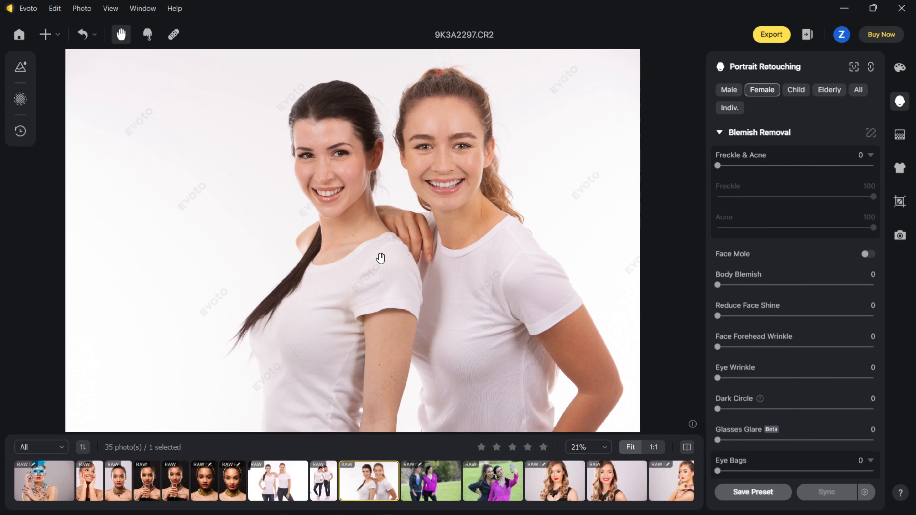
Step: In the color adjustments of 9K3A2297.CR2, set Contrast to 12, Brightness to -12 and Vibrance to 5
scroll(468, 315, "up", 3)
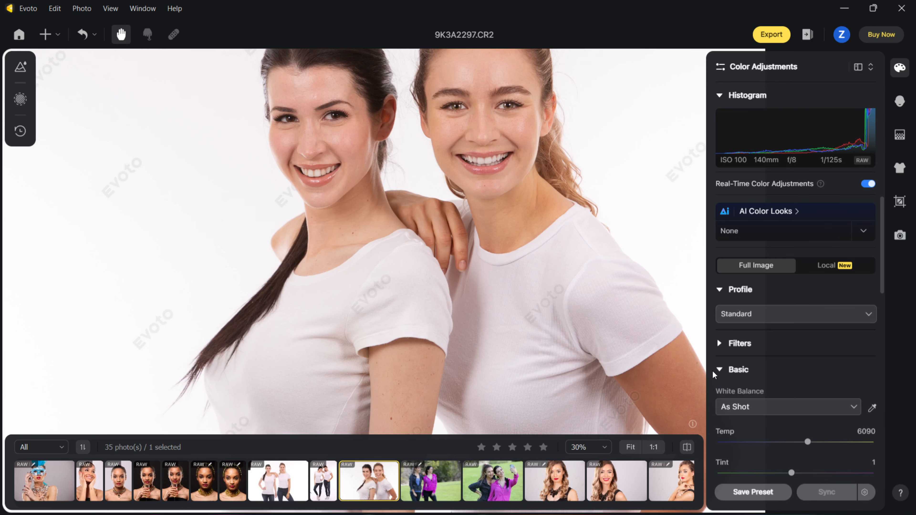
left_click_drag(882, 245, 879, 309)
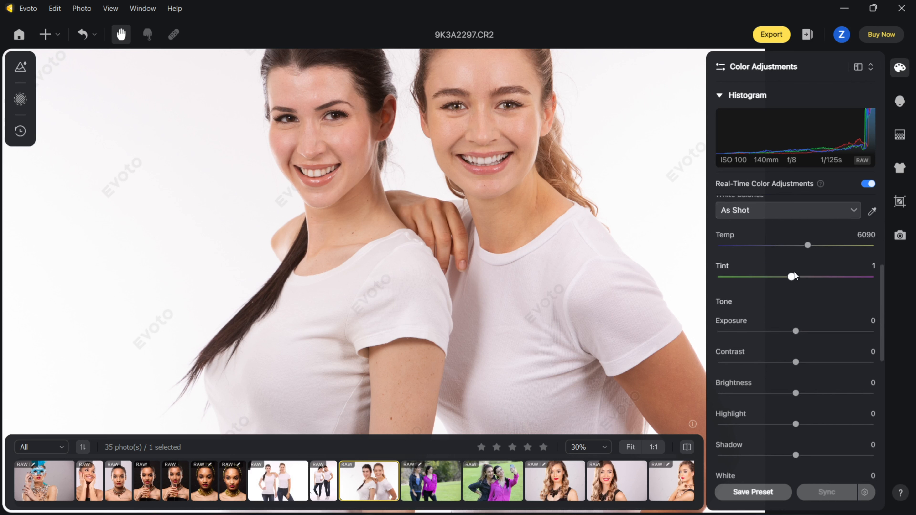
left_click_drag(796, 362, 805, 359)
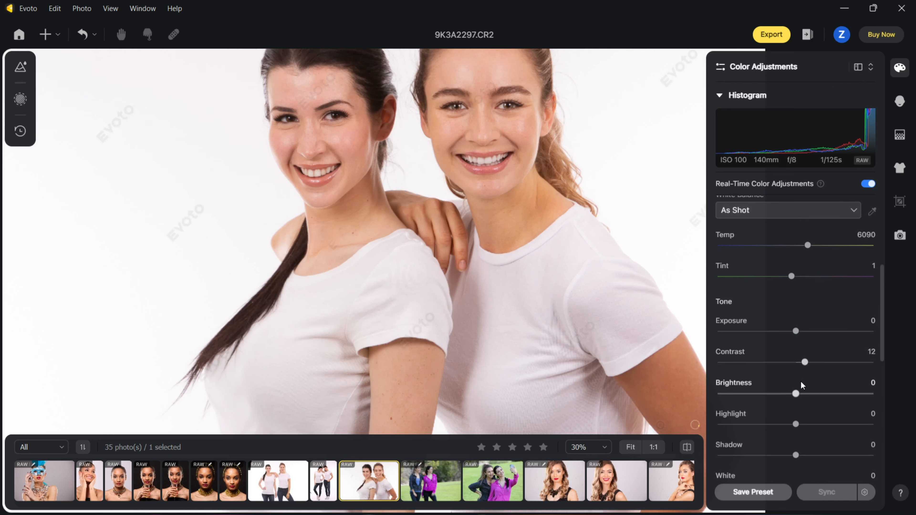
left_click_drag(796, 395, 785, 392)
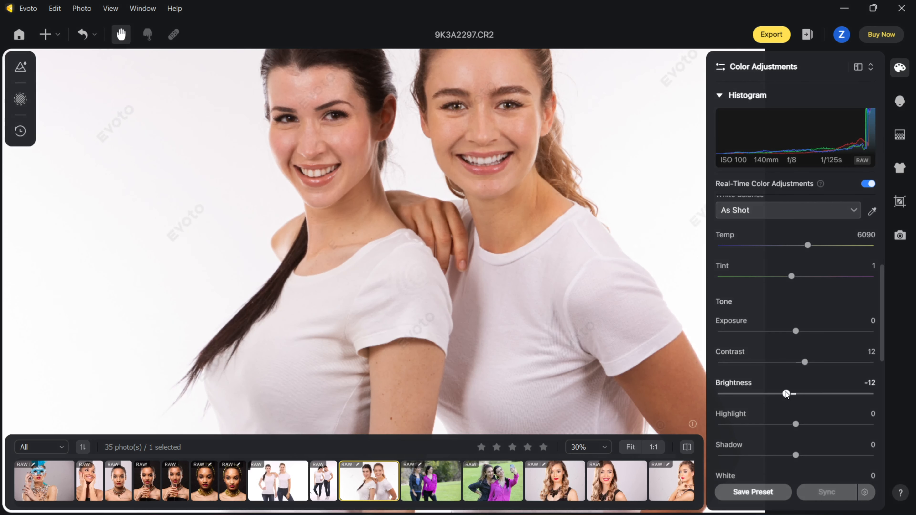
left_click_drag(883, 335, 885, 429)
left_click_drag(795, 317, 799, 315)
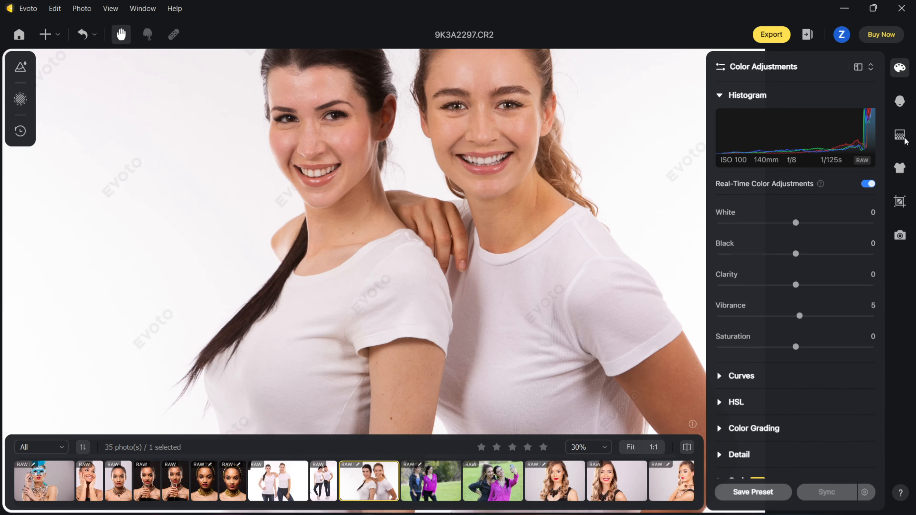
Step: In the female portrait retouching, set Freckle & Acne to 100 and raise Body Blemish removal
left_click(899, 102)
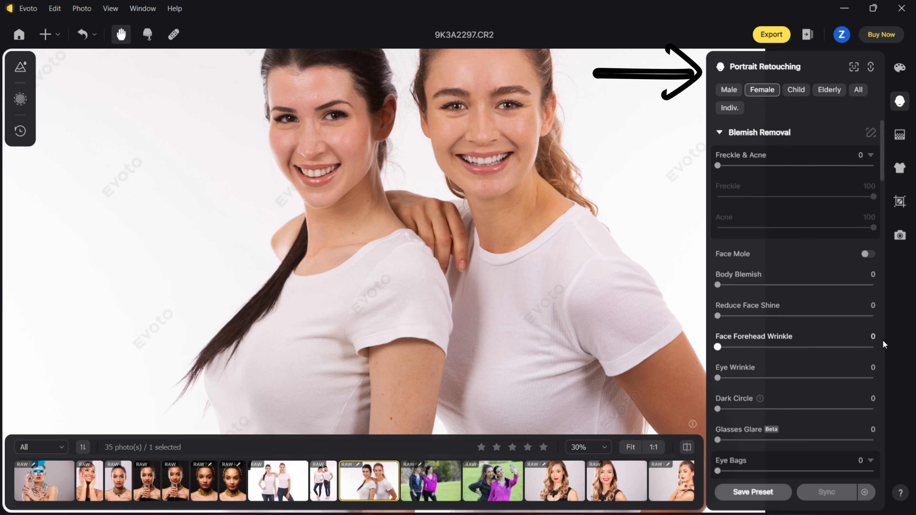
left_click_drag(457, 111, 426, 143)
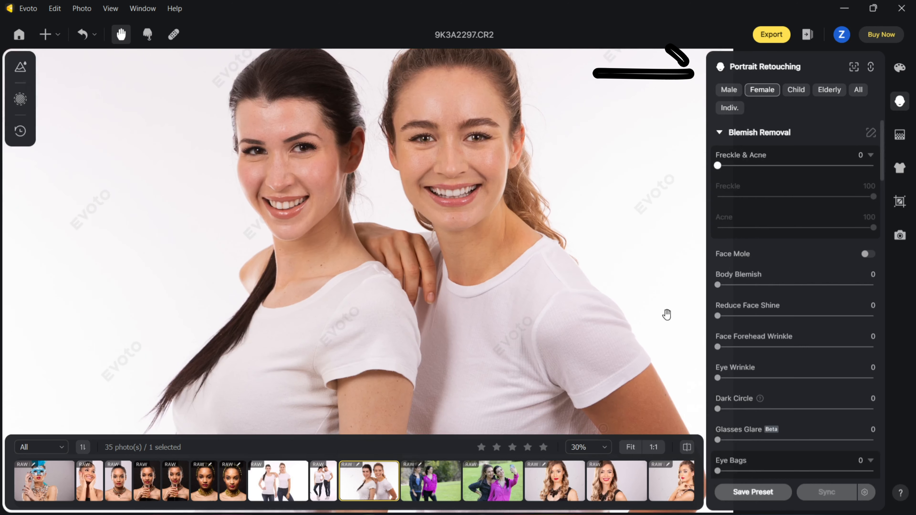
scroll(558, 384, "up", 3)
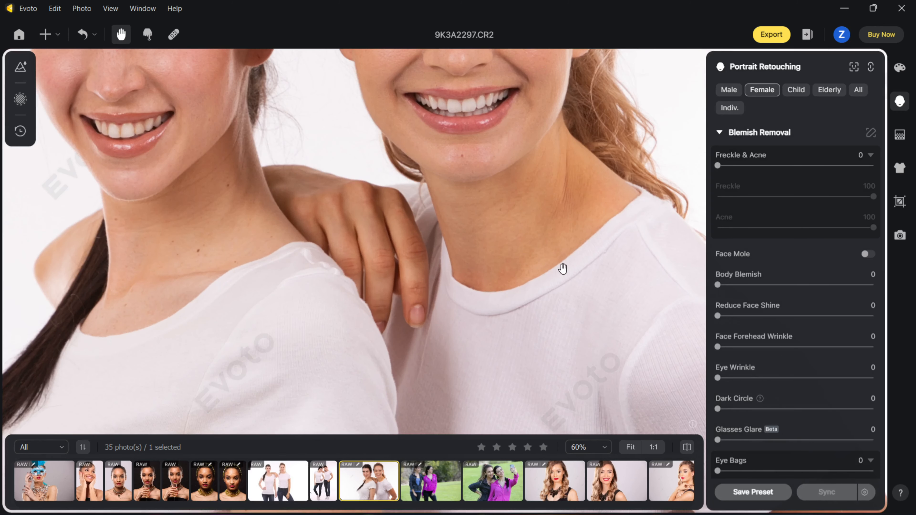
left_click_drag(563, 268, 606, 356)
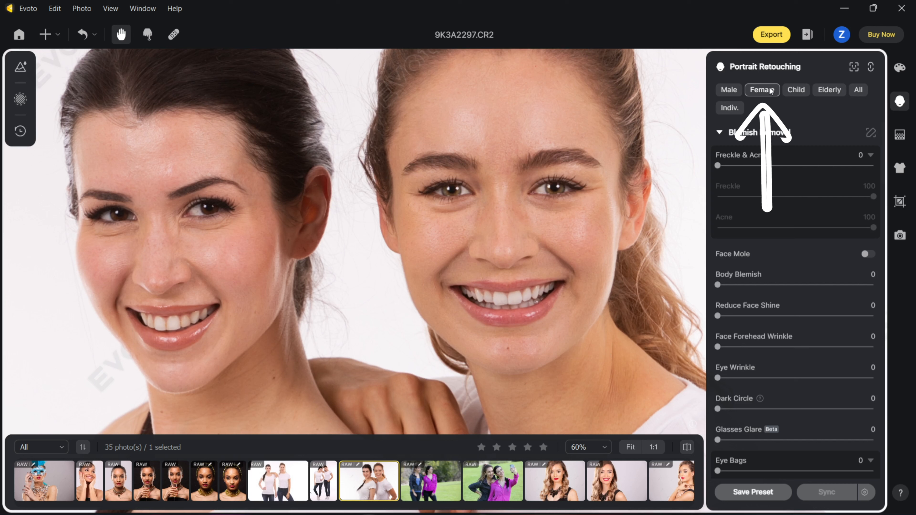
left_click_drag(718, 167, 873, 166)
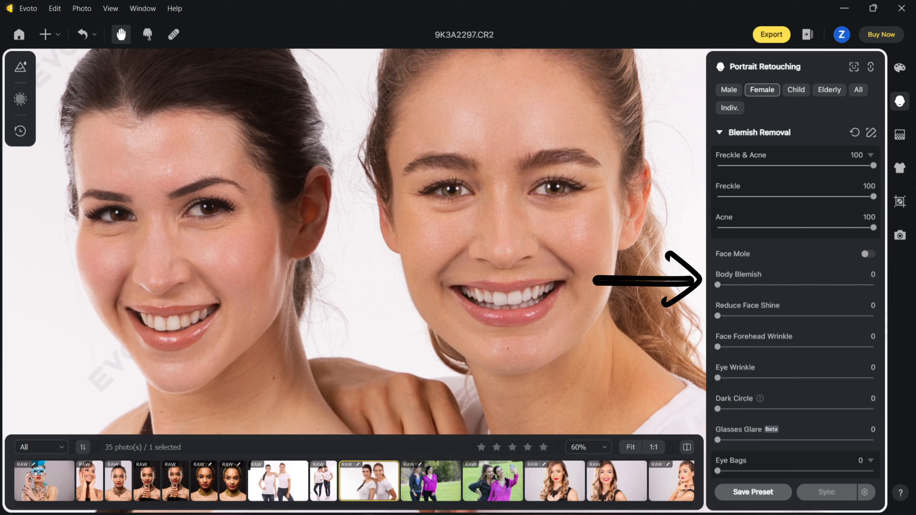
left_click_drag(720, 287, 883, 197)
Step: Set Reduce Face Shine to 30 and both Dark Circle and Eye Bags to 100, and compare with the unedited photo
scroll(882, 197, "down", 1)
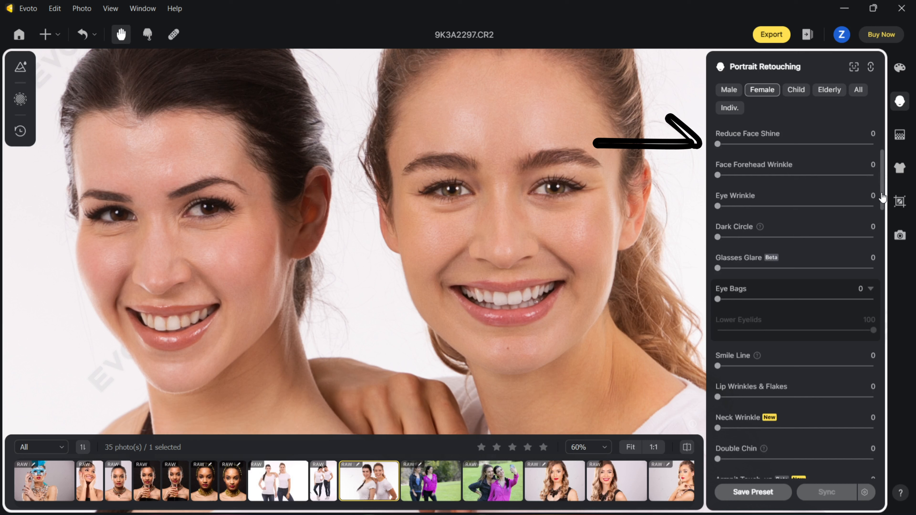
left_click_drag(732, 144, 744, 145)
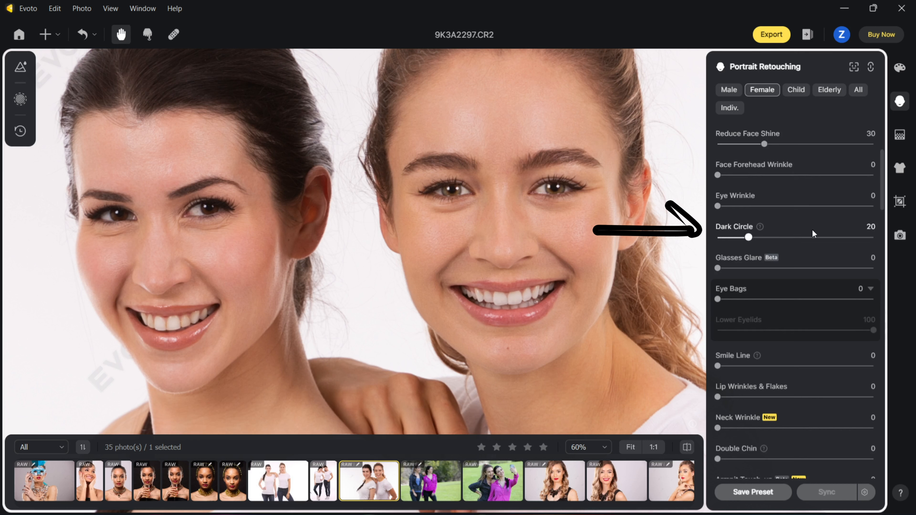
left_click_drag(811, 230, 894, 221)
left_click_drag(716, 299, 902, 301)
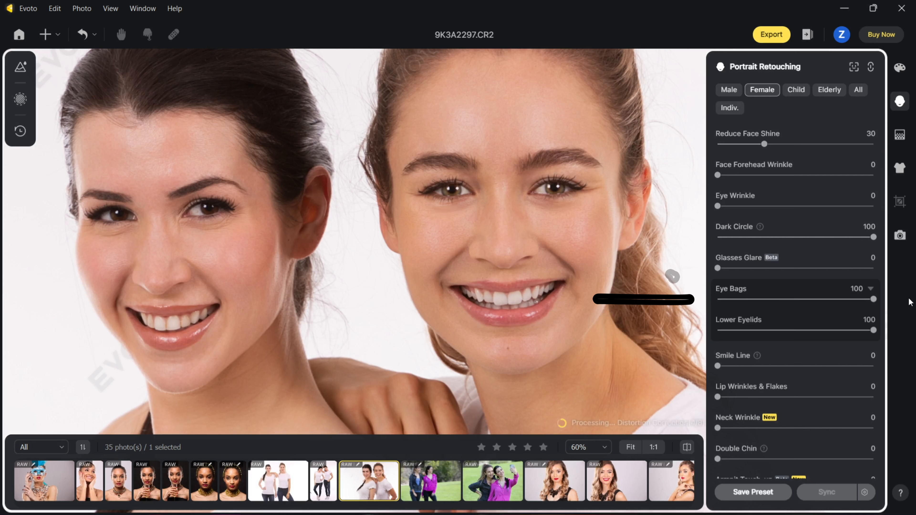
key("backslash")
key("backslash")
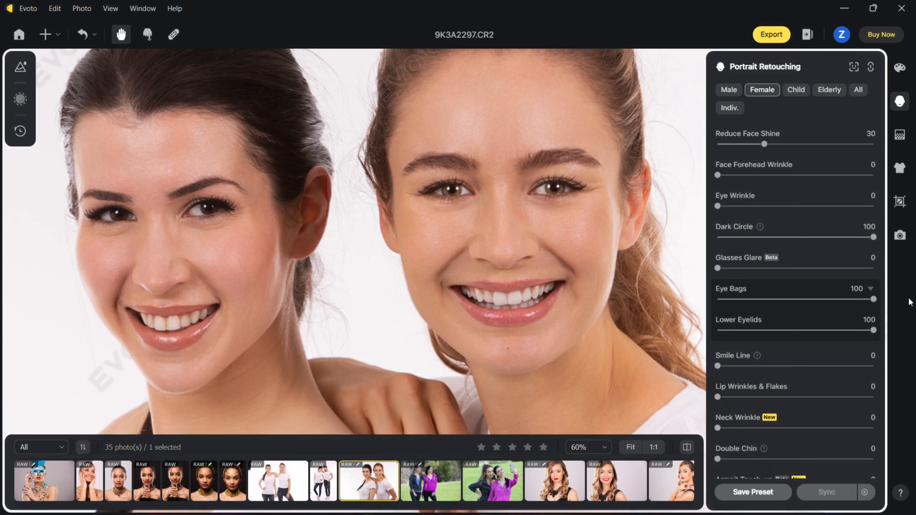
Step: Set Teeth Whitening to 100, its Brightness to 17 and Teeth Desaturation to 100 for the women's teeth
scroll(881, 304, "down", 10)
left_click_drag(881, 306, 881, 327)
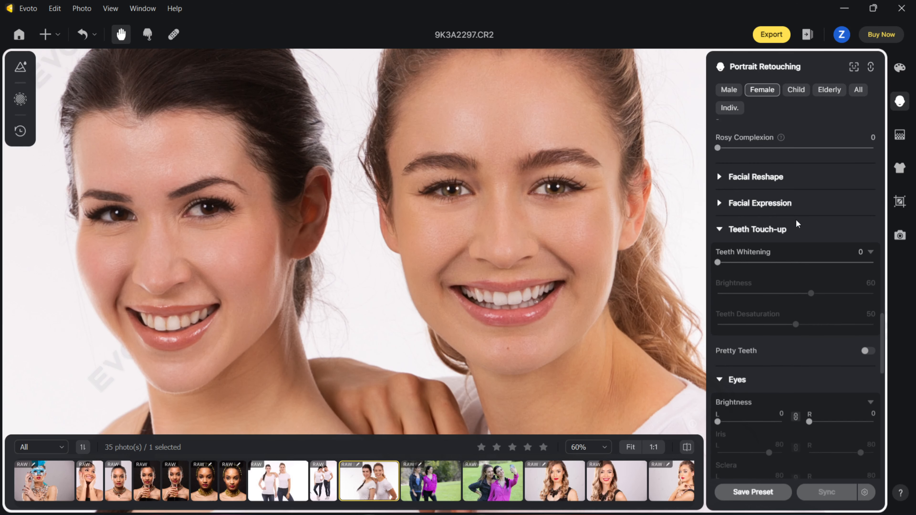
left_click_drag(718, 262, 890, 270)
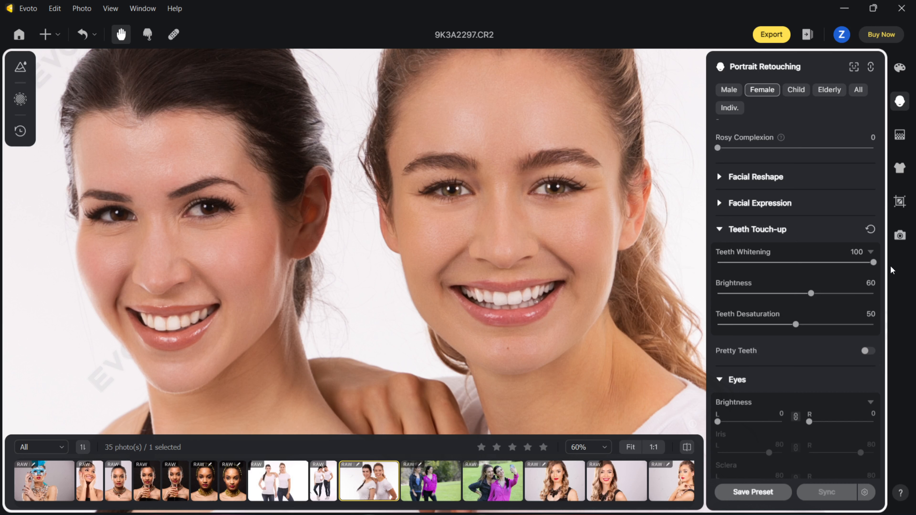
left_click_drag(810, 293, 744, 293)
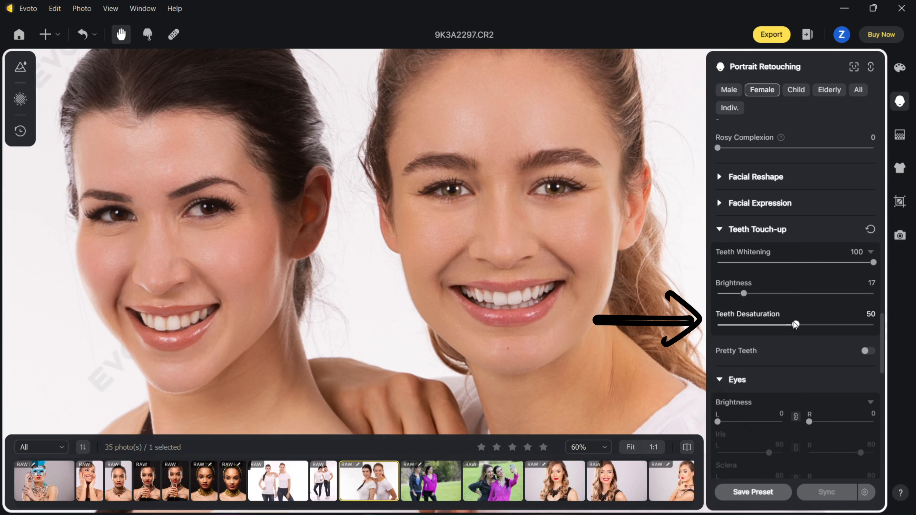
left_click_drag(795, 324, 873, 323)
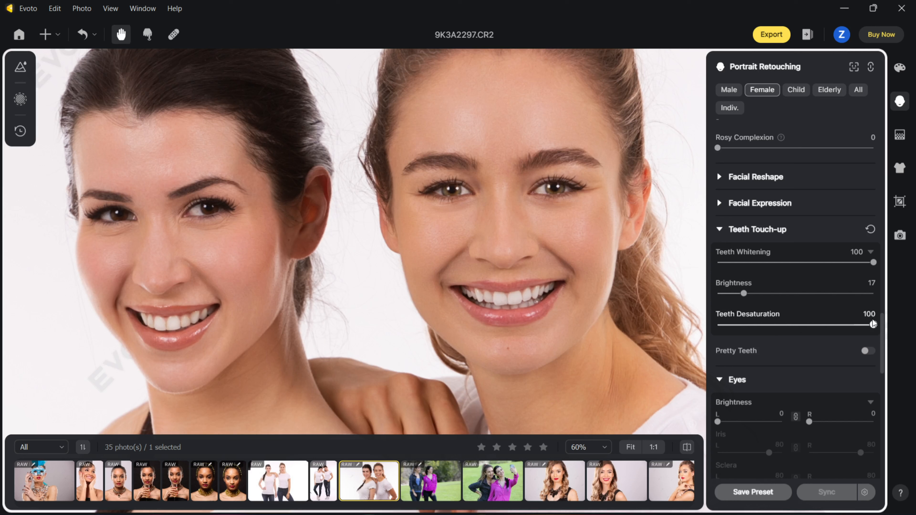
Step: Set the Brightness of both eyes to 50 and Removing Red Veins to 100, and compare with the unedited photo
left_click_drag(882, 321, 883, 354)
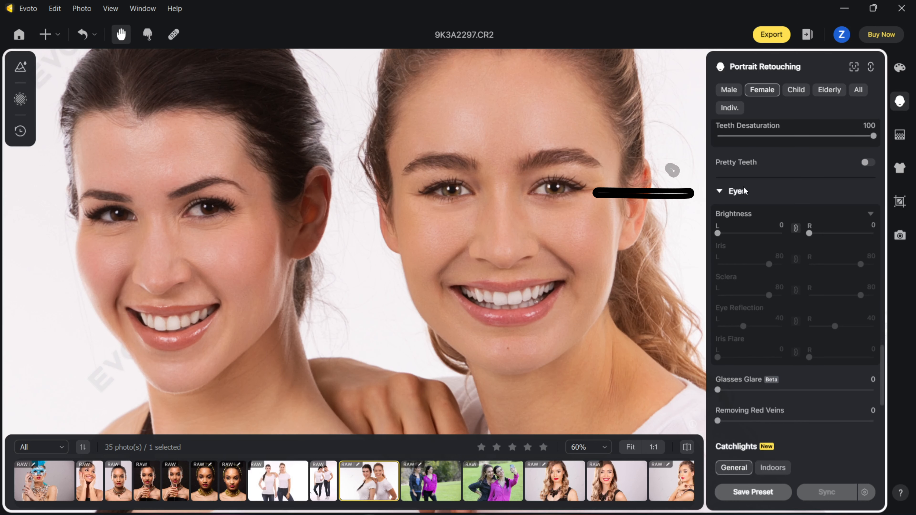
left_click_drag(718, 233, 735, 233)
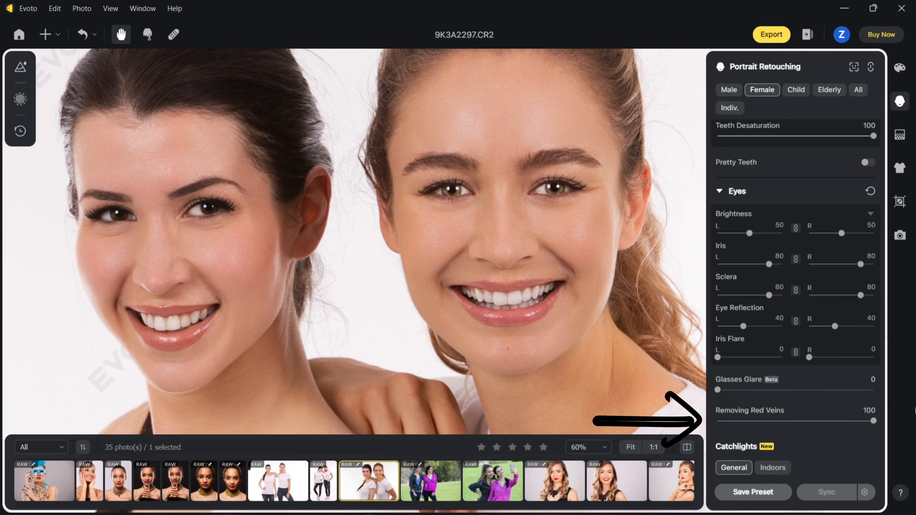
key("backslash")
key("backslash")
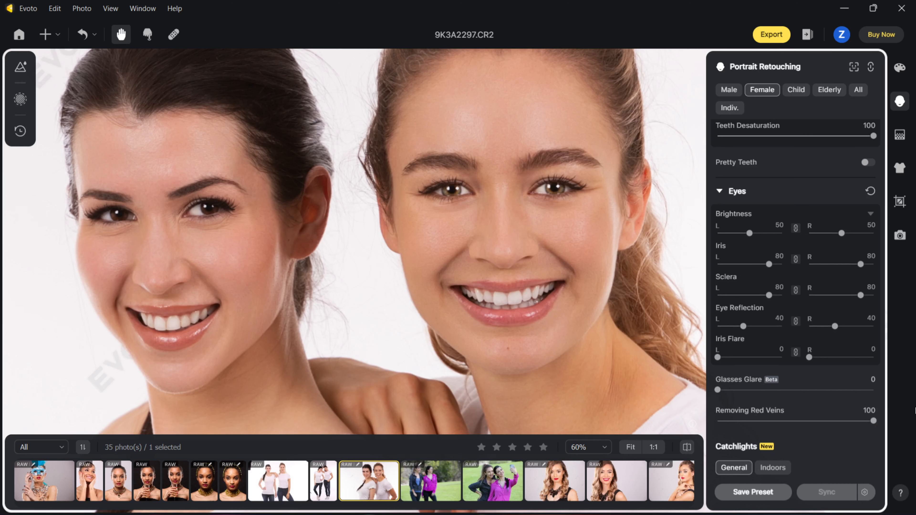
Step: Set Remove Stray Hairs to 100 in the hair retouching and check the hair around both women's heads
scroll(877, 397, "down", 5)
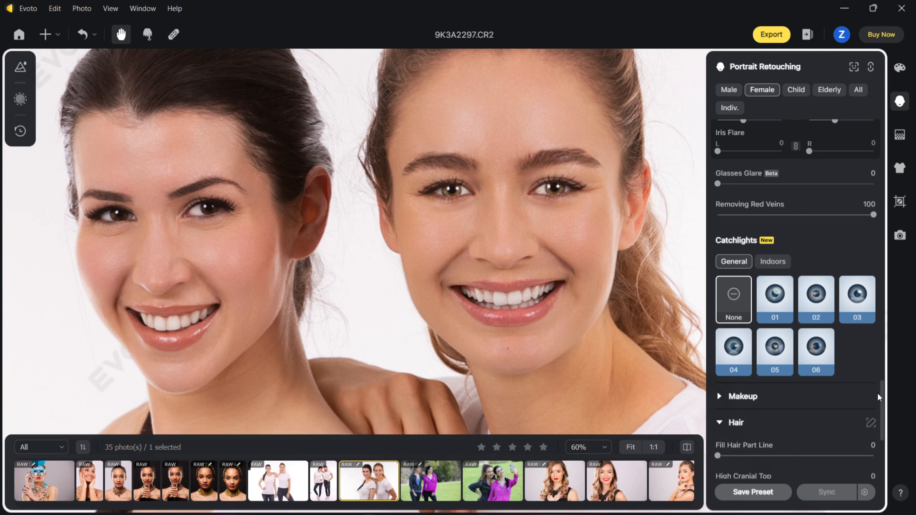
scroll(877, 392, "down", 6)
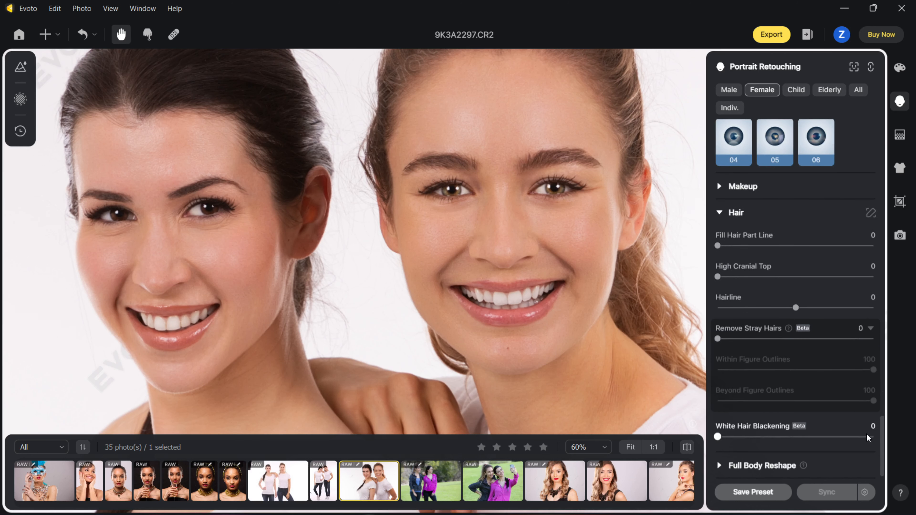
mouse_move(504, 139)
left_mouse_down()
mouse_move(521, 335)
mouse_move(605, 206)
mouse_move(537, 194)
left_mouse_up()
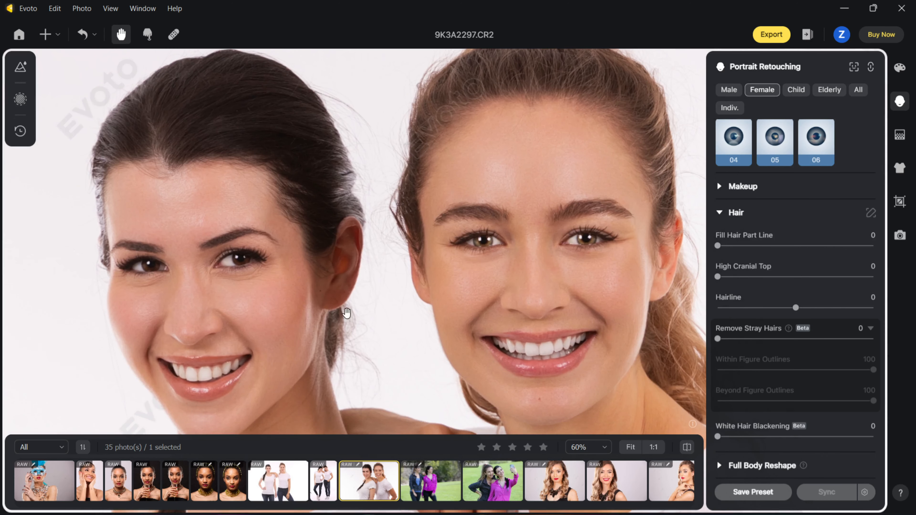
left_click_drag(717, 338, 897, 331)
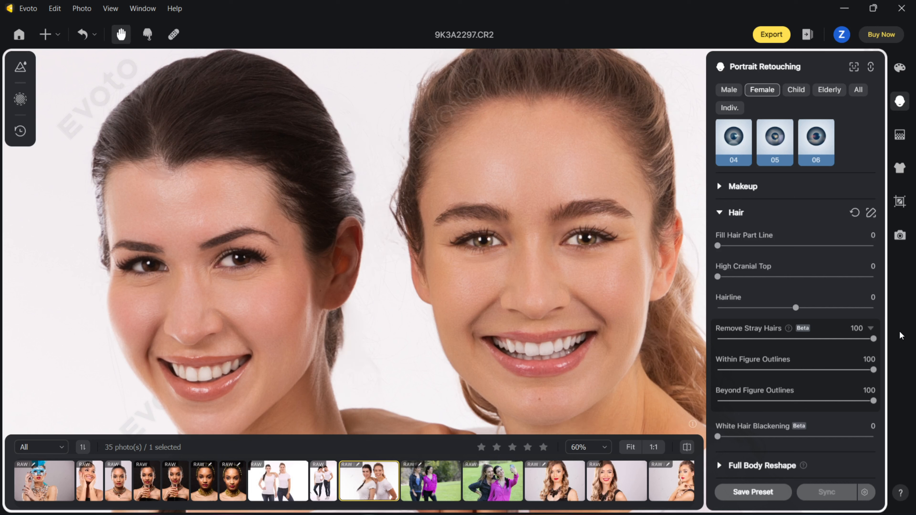
left_click_drag(639, 257, 705, 312)
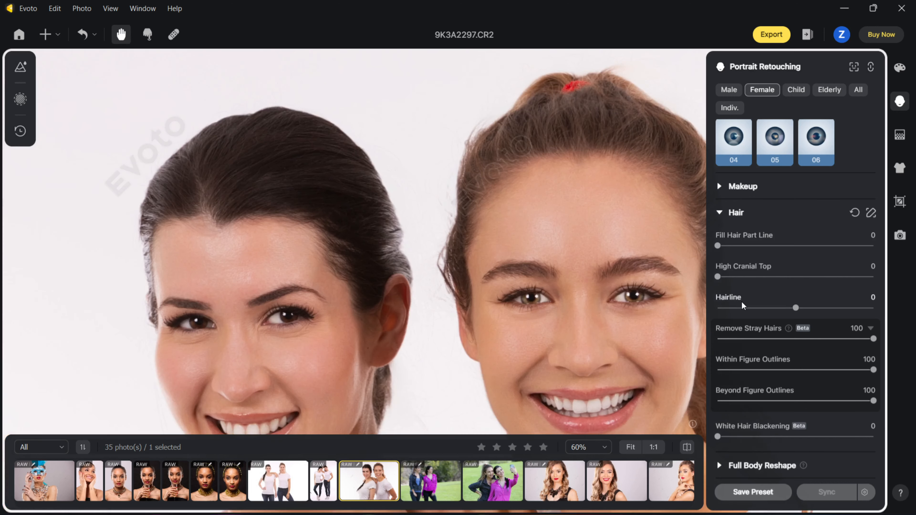
left_click_drag(628, 255, 576, 164)
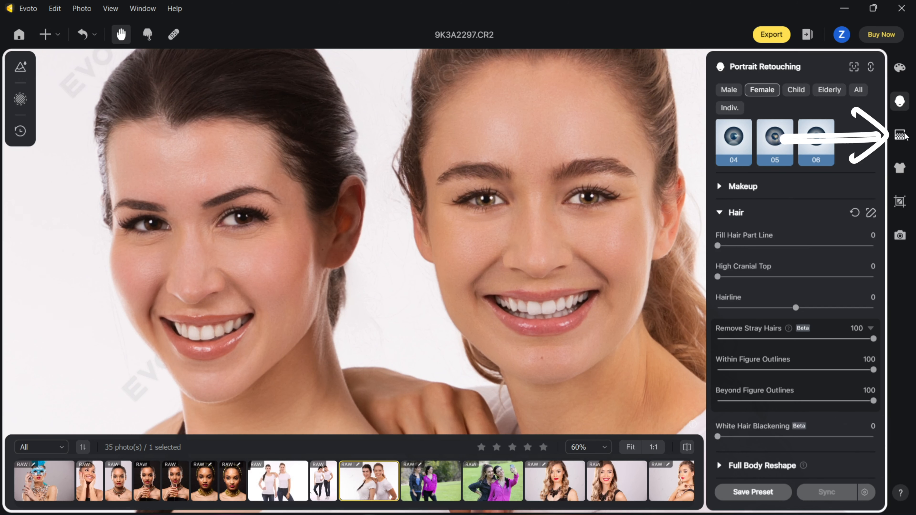
Step: Replace the background with the White headshot backdrop, fit the photo to the view and compare before and after
left_click(904, 136)
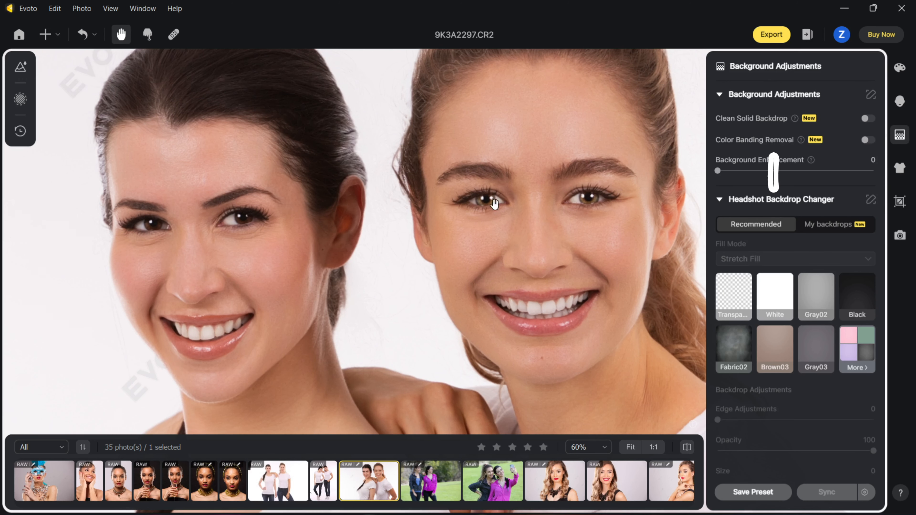
left_click(786, 289)
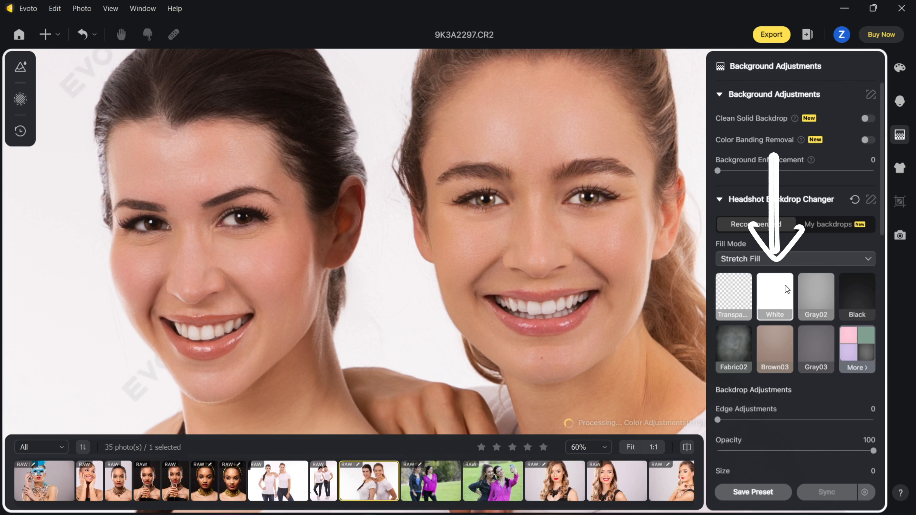
left_click(629, 451)
key("backslash")
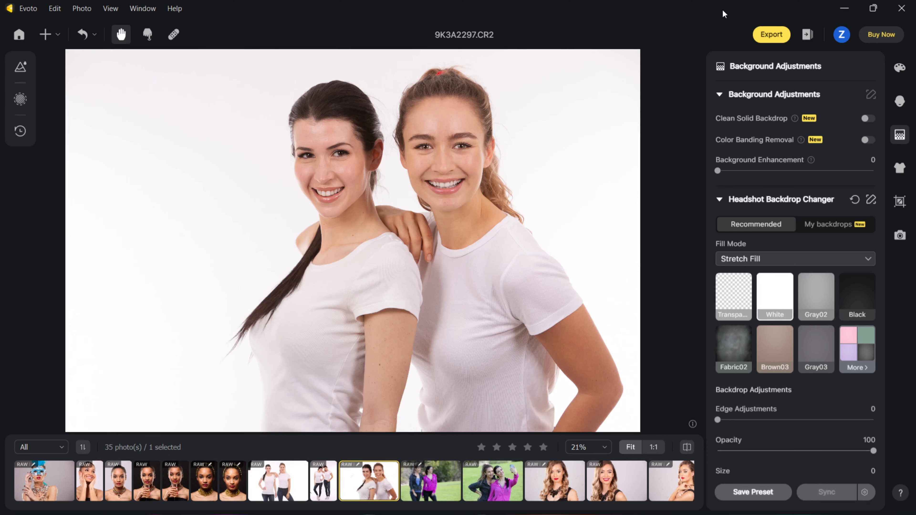
key("backslash")
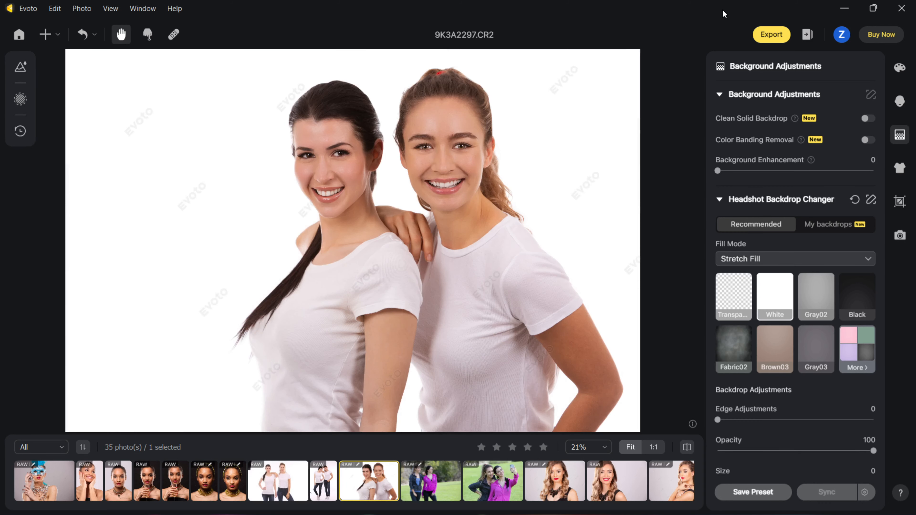
key("backslash")
key("backslash")
key("backslash")
key("backslash")
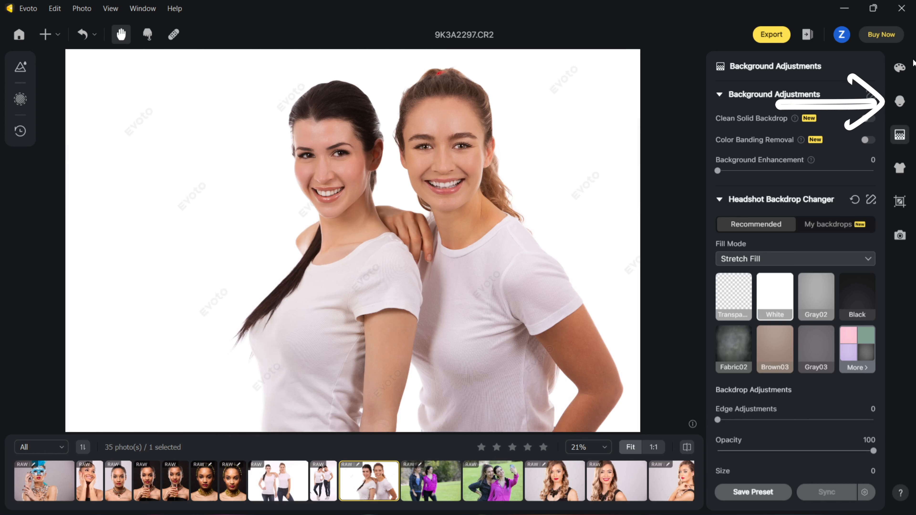
Step: Switch portrait retouching to individual faces and set Unify Body Complexion to 100 for face #3
left_click(900, 101)
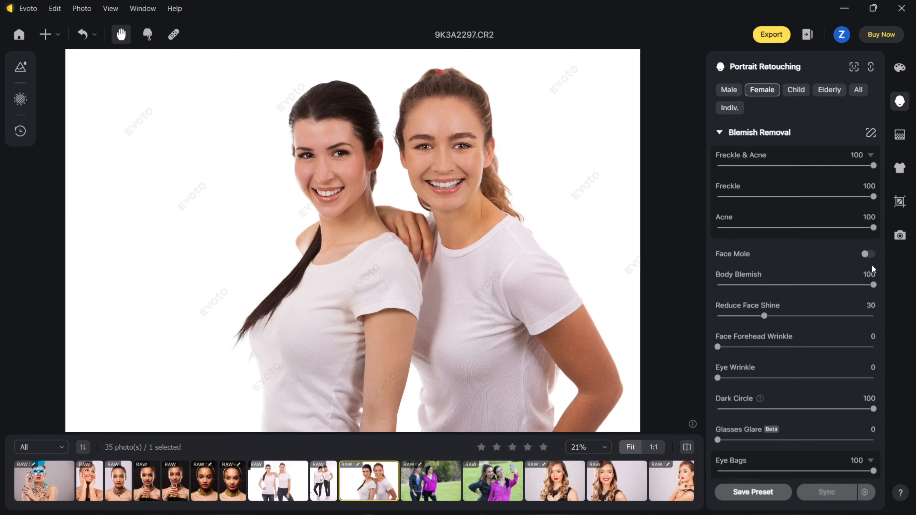
scroll(881, 432, "down", 10)
left_click_drag(880, 445, 898, 291)
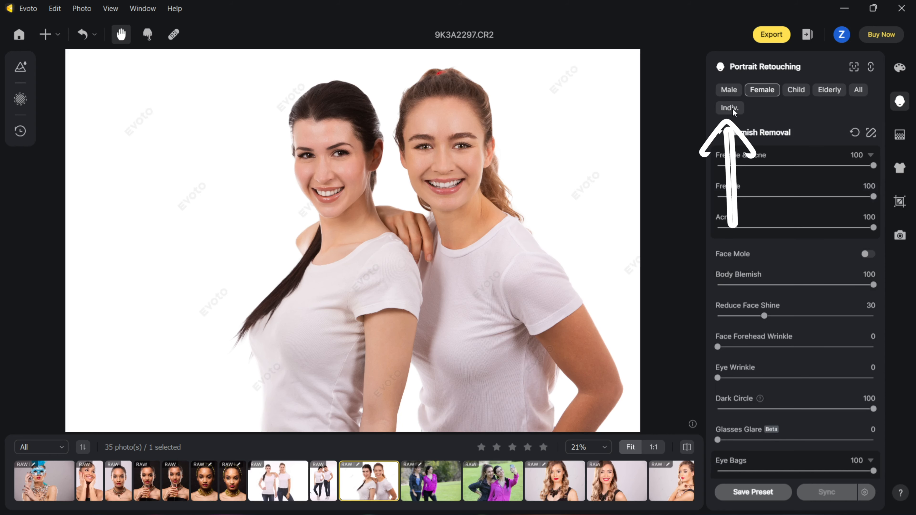
left_click(732, 108)
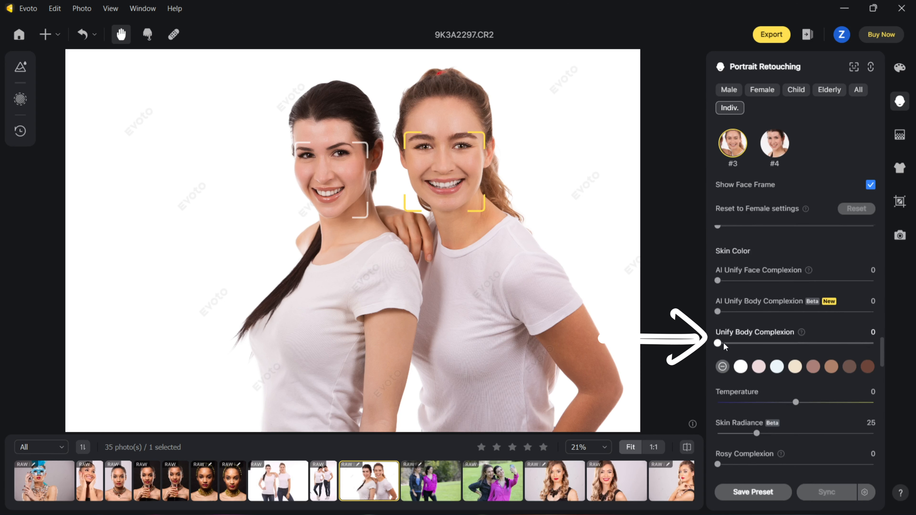
left_click_drag(881, 341, 883, 342)
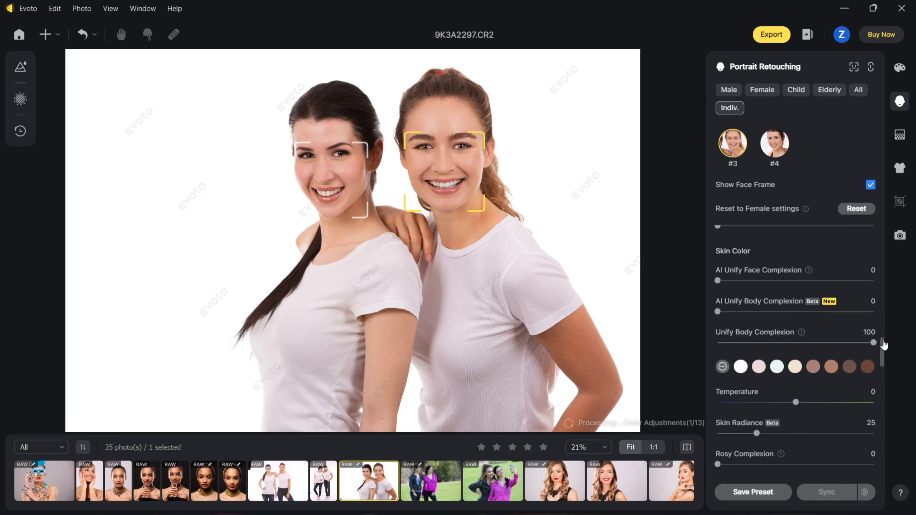
left_click_drag(883, 346, 809, 338)
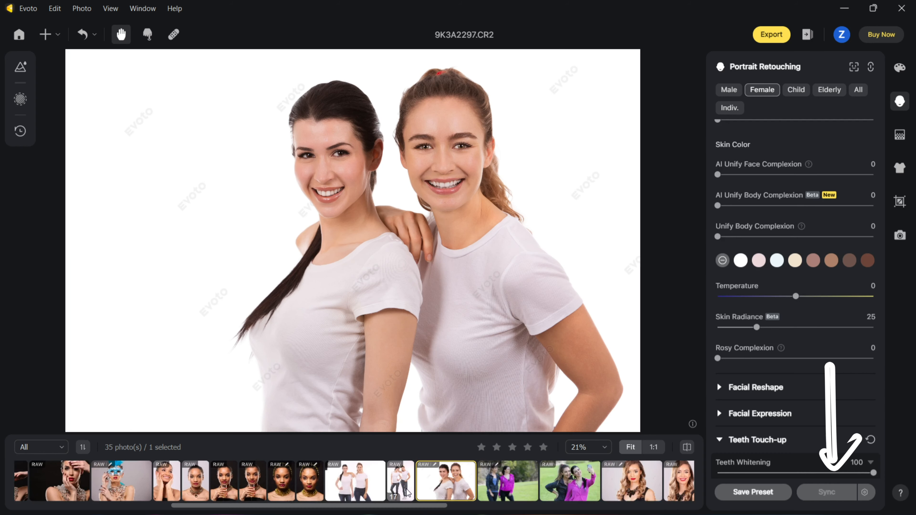
Step: Sync the edits to the two preceding photos of the same women and start the export
left_click(407, 493, "ctrl")
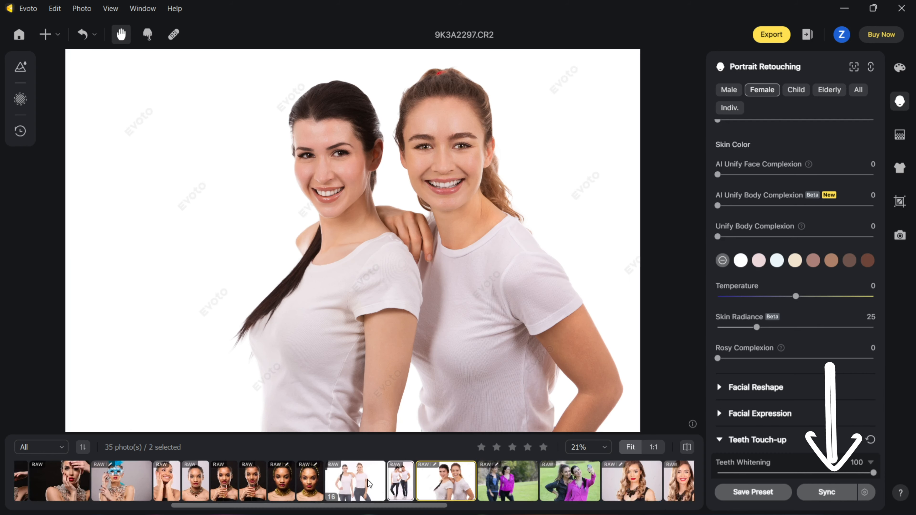
left_click(822, 493)
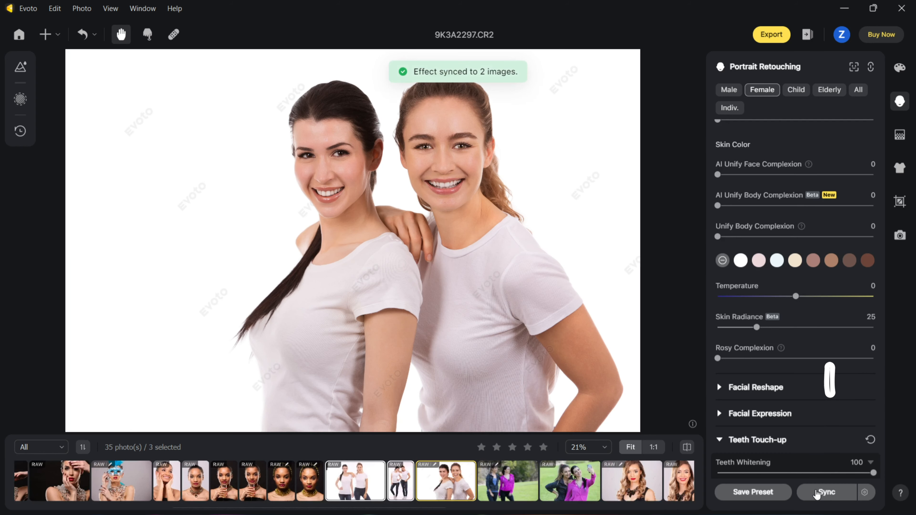
left_click(346, 482)
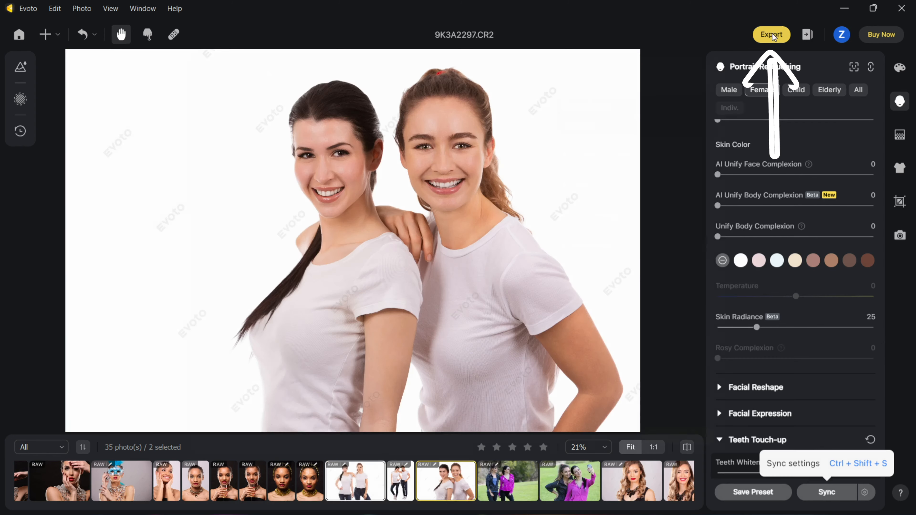
left_click(772, 35)
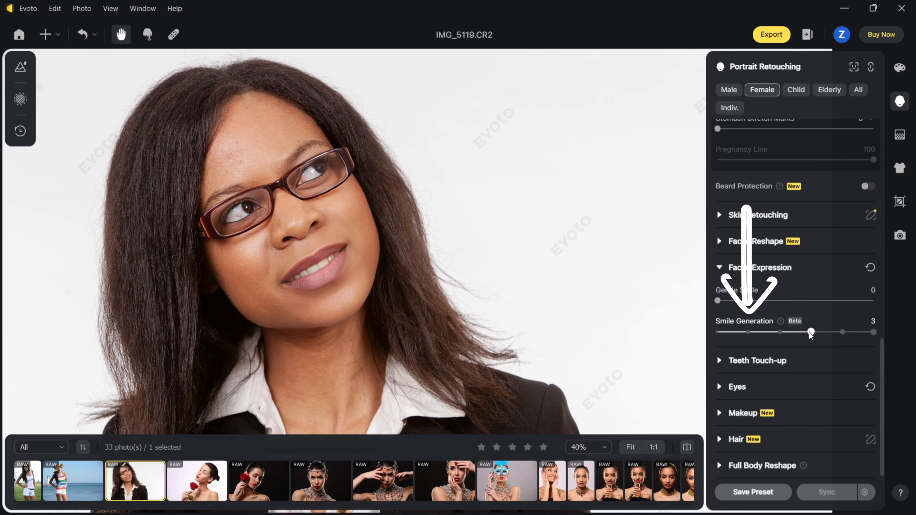
Step: Raise Smile Generation to 4 and on to its highest level for the woman in IMG_5119.CR2
left_click(846, 333)
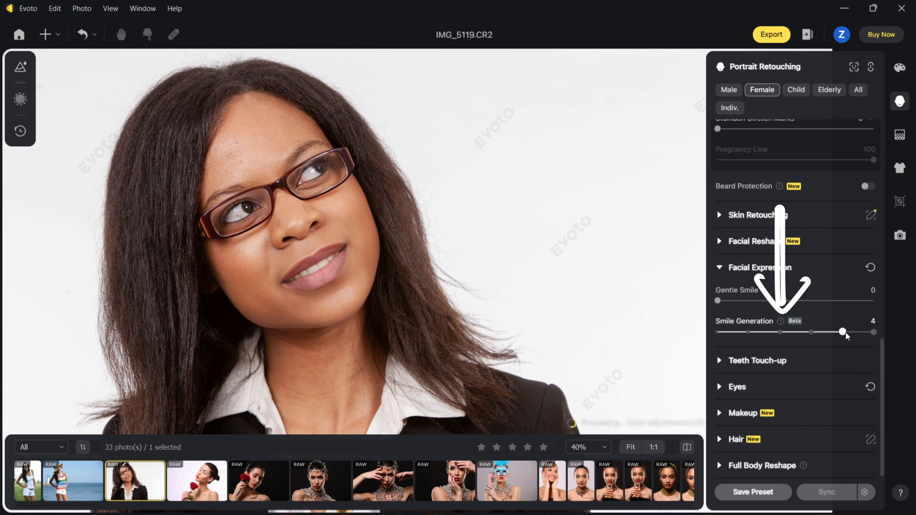
left_click(873, 332)
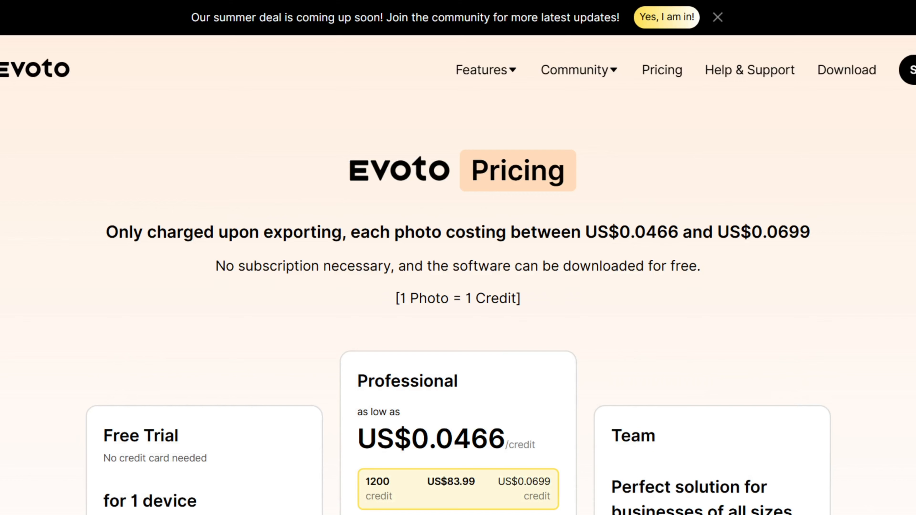
Step: Switch to the Evoto website and look through the pricing plans and the home page's retouching showcase
scroll(458, 258, "down", 6)
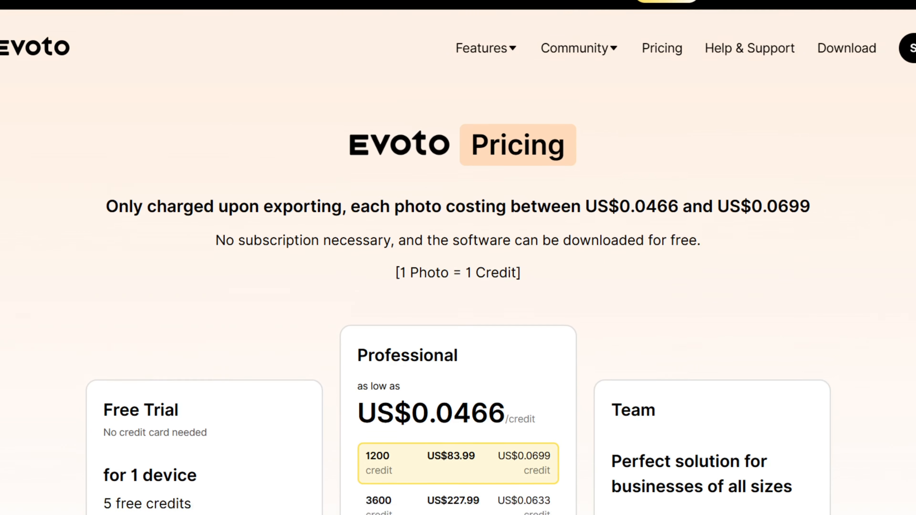
scroll(458, 258, "down", 3)
scroll(458, 257, "up", 3)
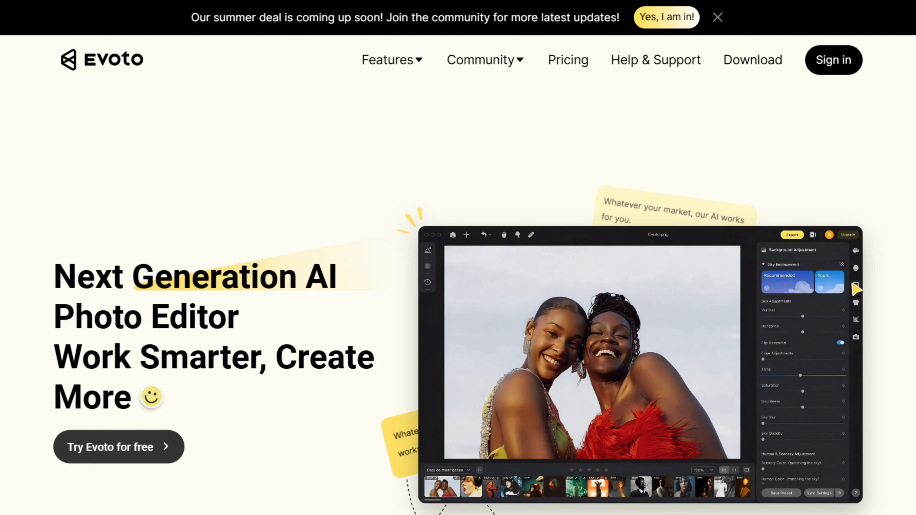
scroll(458, 274, "down", 20)
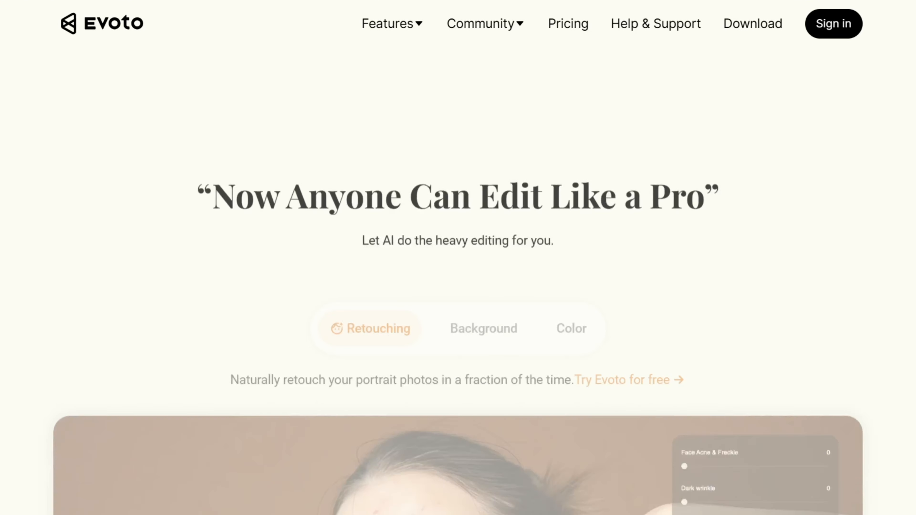
scroll(458, 274, "down", 6)
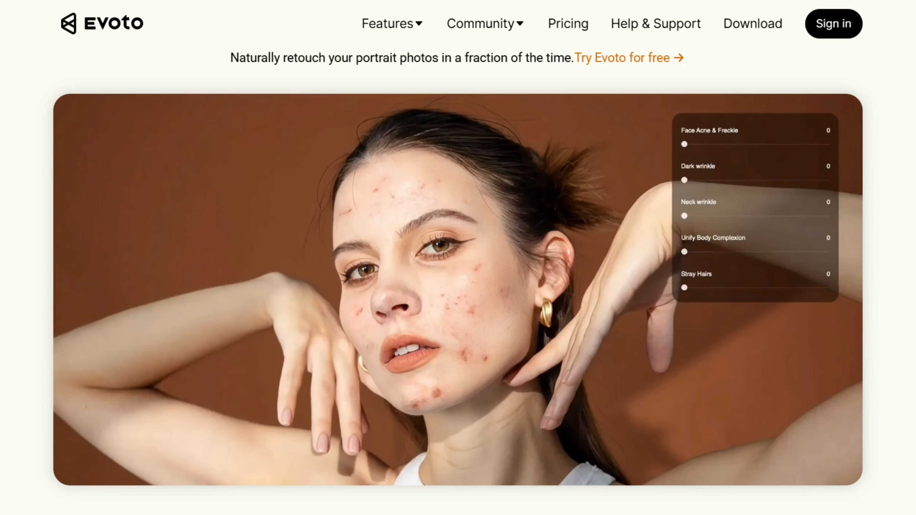